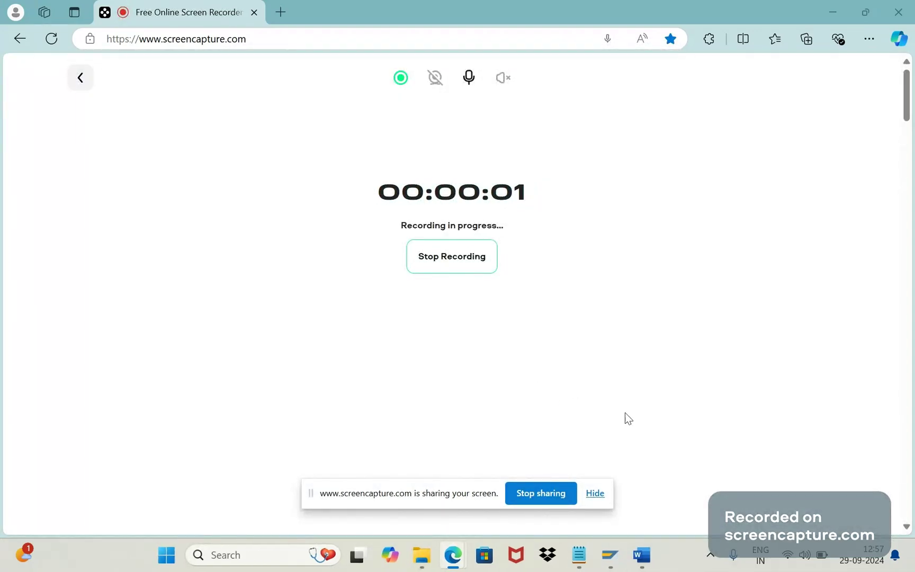
- Bring the Word document with the Ticket 35 support notes to the front
click(638, 555)
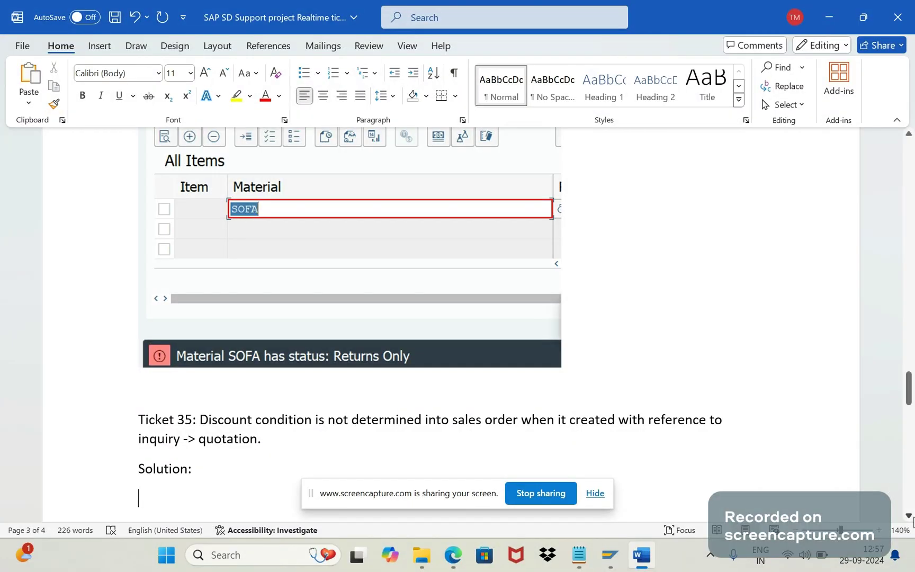
- Scroll down to Ticket 35 and turn on bullets on the empty line under Solution
scroll(913, 521, down, 1)
scroll(442, 429, down, 3)
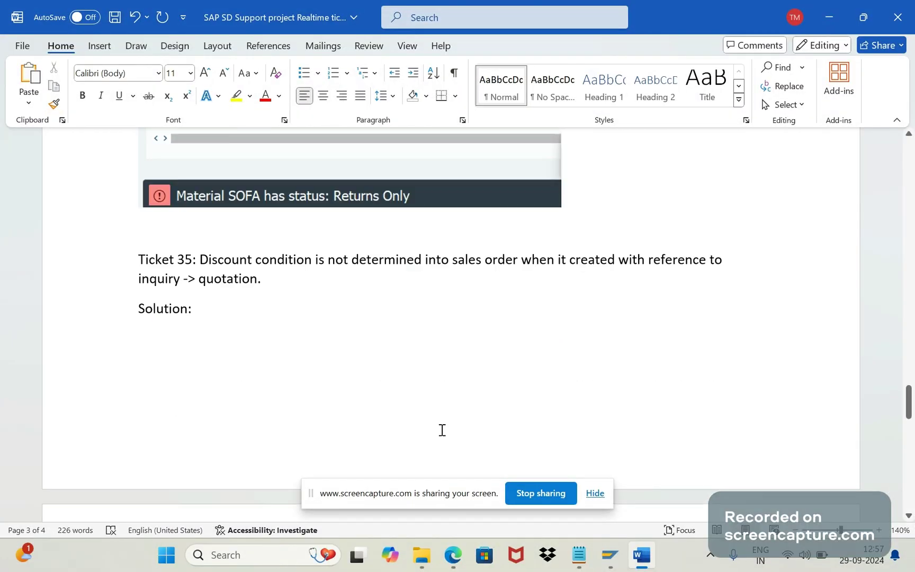
click(300, 79)
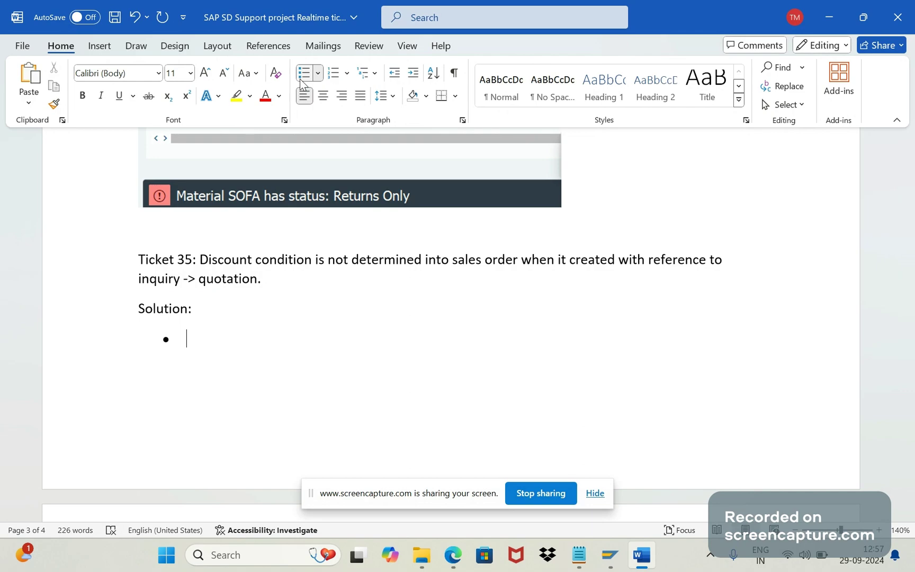
- Write the first bullet: 'Inquiry - Quotation - Sales order'
text(Inn)
key(BackSpace)
text(qui)
text(r)
text(y - )
text(Quo)
text(tation )
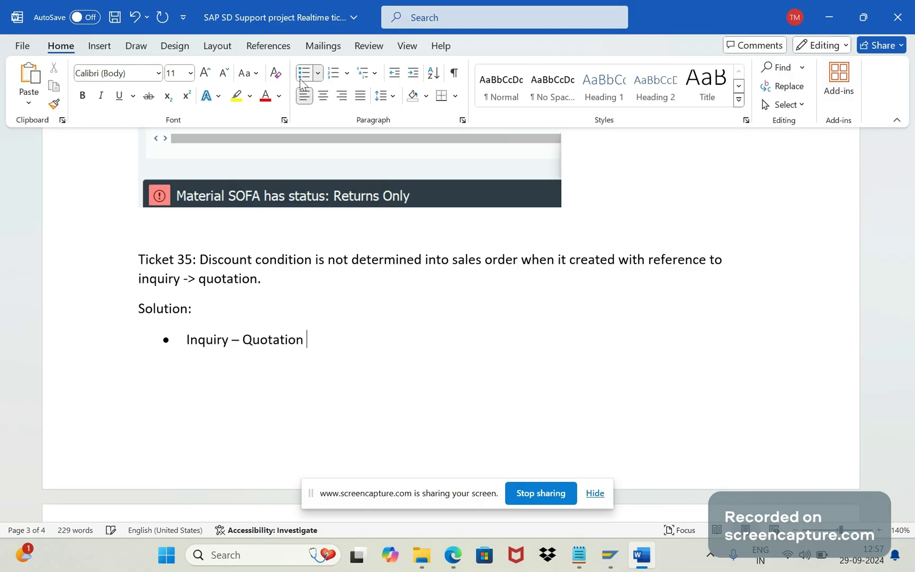
text(-)
text(S)
text(al)
text(es order)
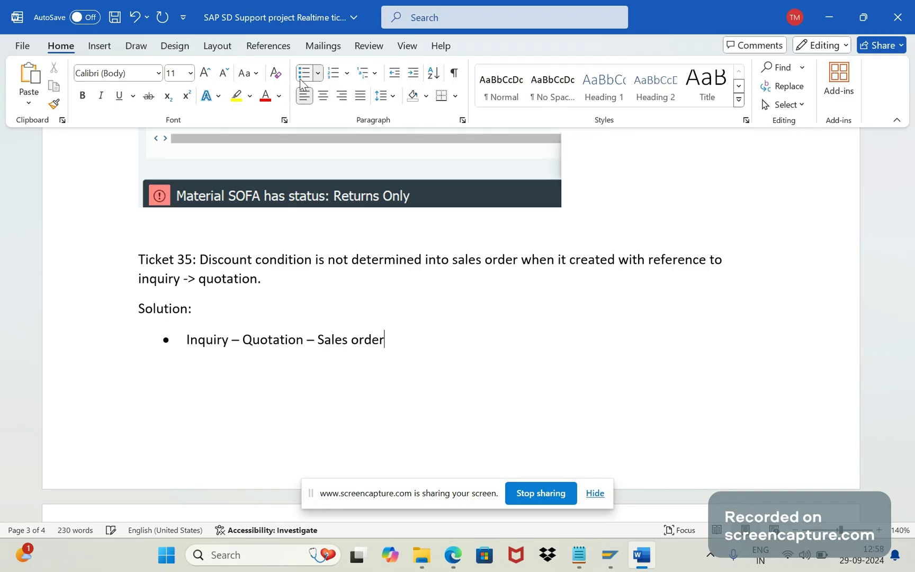
key(Return)
- Add the second bullet: 'ZDCP (Discount) is not determined to sales order'
text(ZDC)
key(BackSpace)
text(P ()
text(Discount)
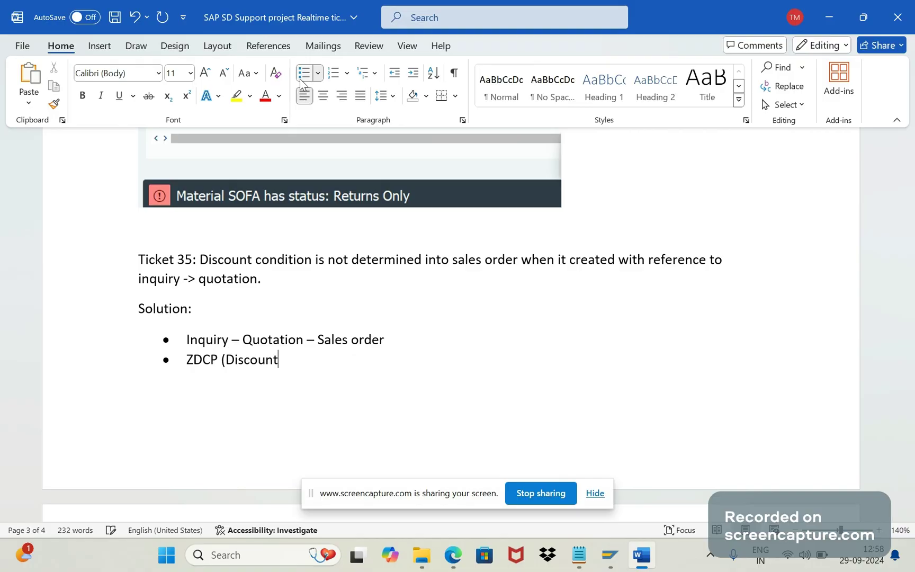
text() )
text(is not de)
text(termined to sales orde)
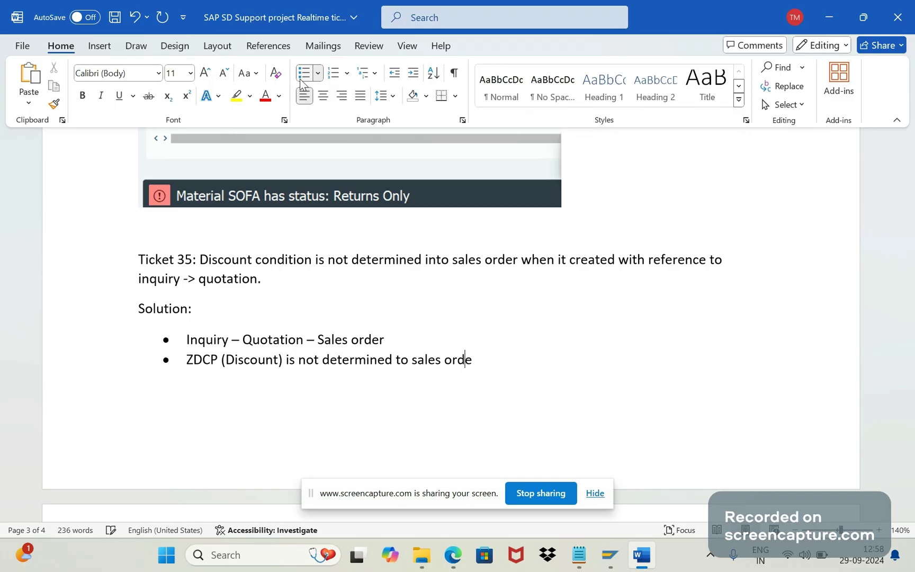
text(r)
key(Return)
text(Q)
- Write the third bullet: 'Whereas when the sales order created independently that time ZDCP determined'
key(BackSpace)
text(Where)
text(as when)
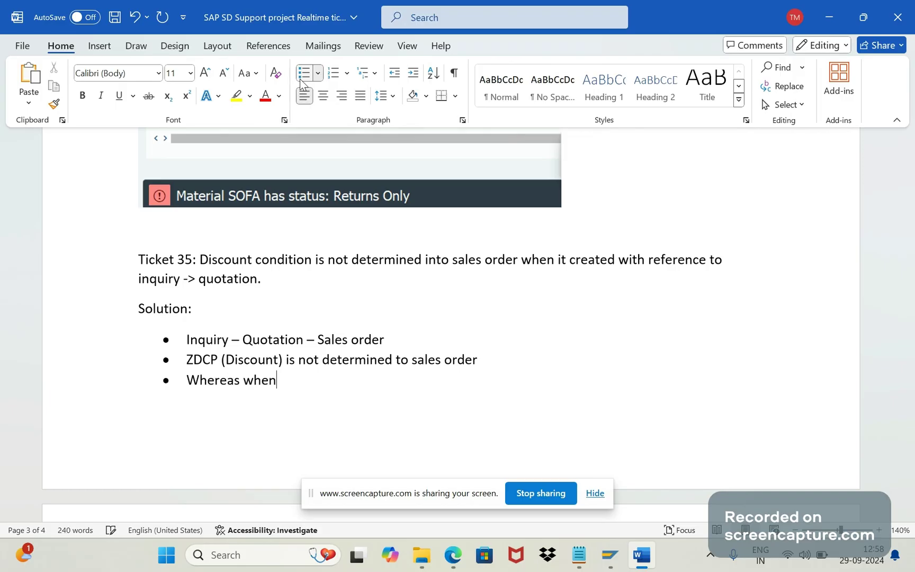
text( the sales order)
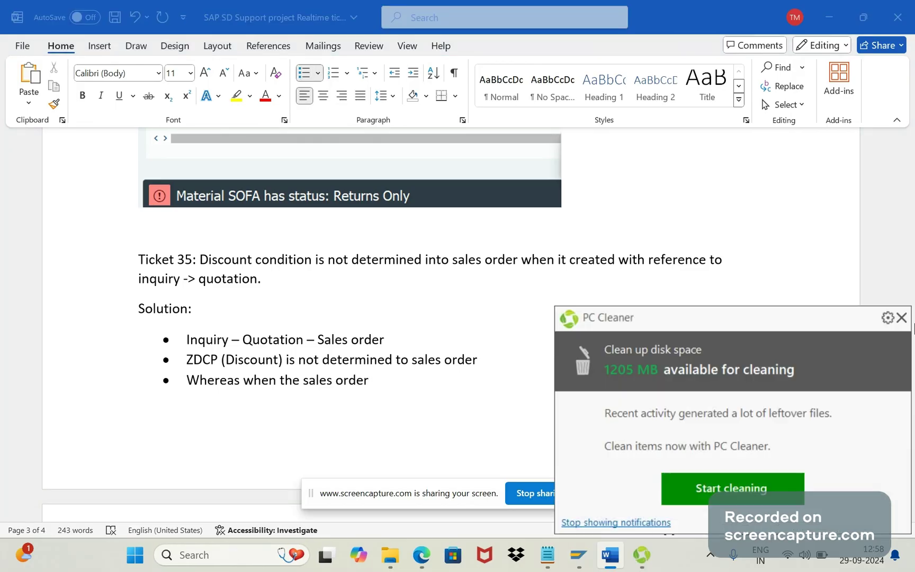
click(901, 317)
text(cr)
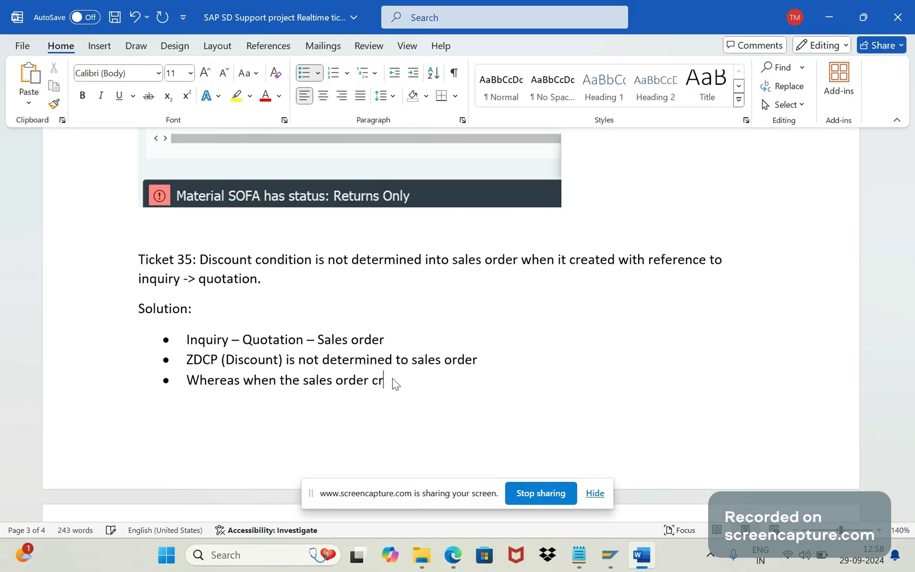
text(eated indepe)
text(ndently)
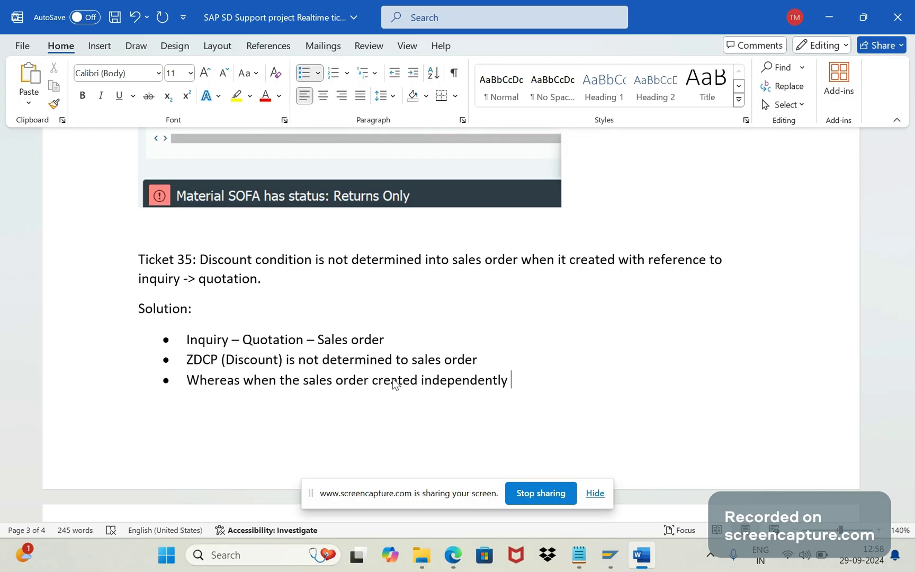
text(that time )
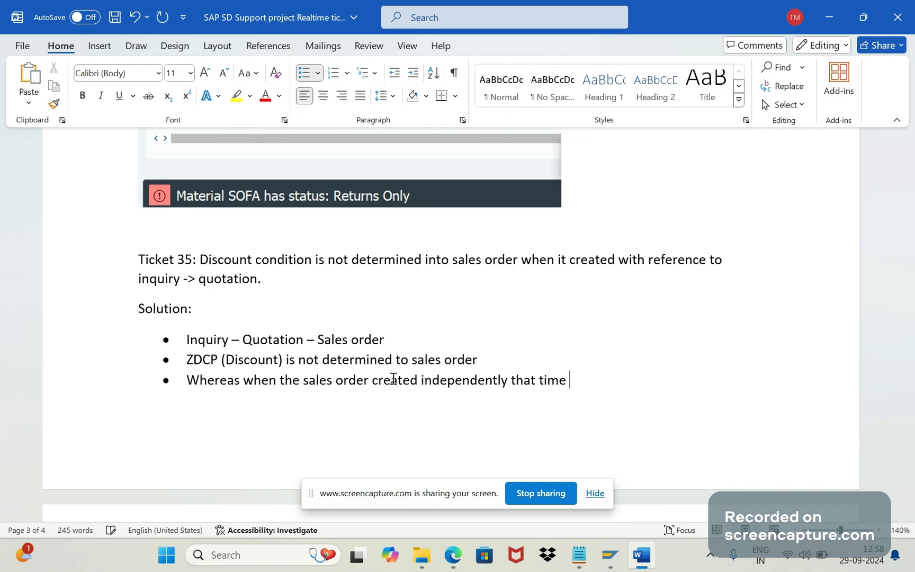
text(ZDCP )
text(determined)
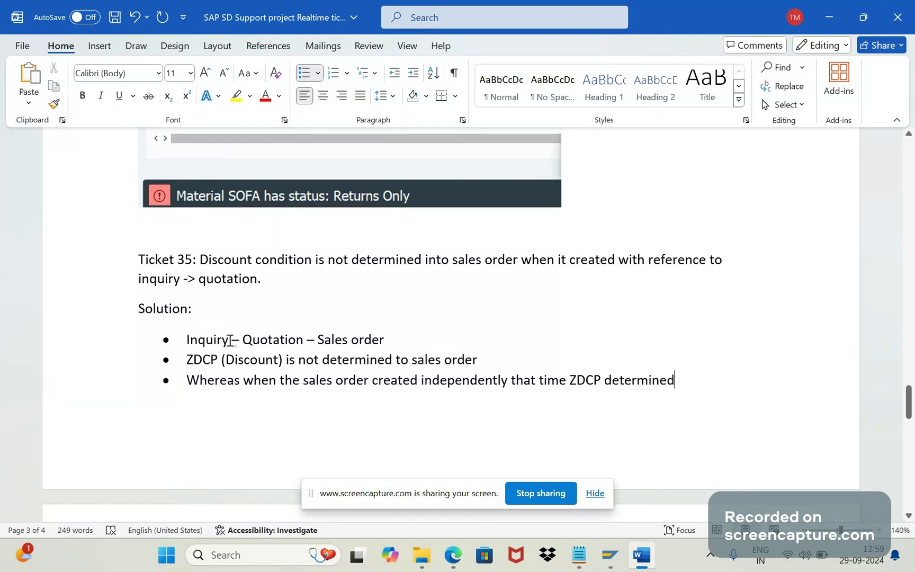
drag(230, 340, 195, 343)
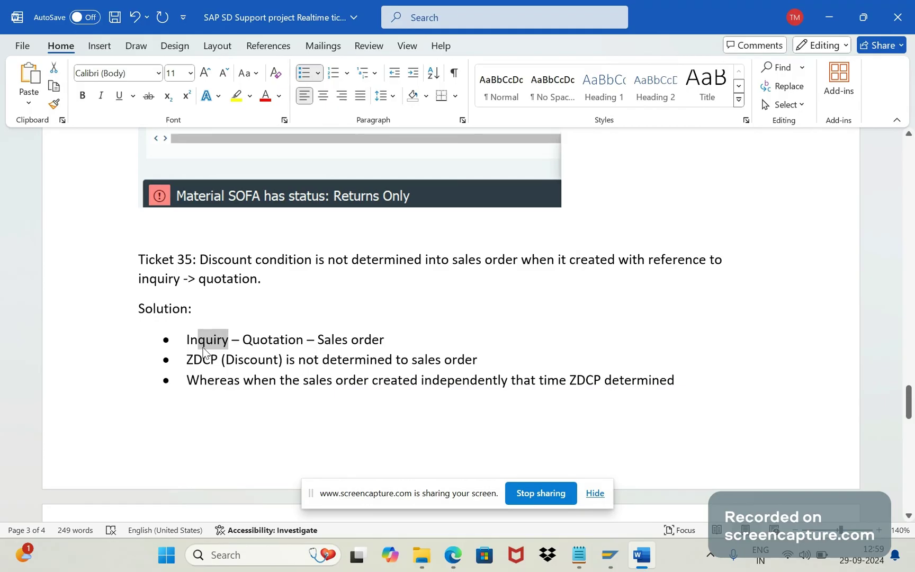
click(203, 347)
click(260, 339)
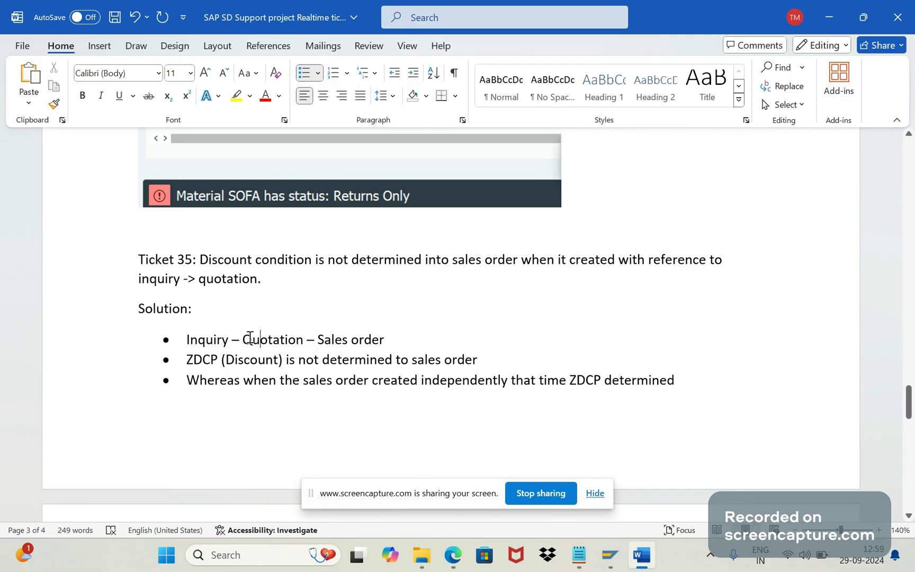
click(343, 339)
click(306, 344)
click(690, 388)
key(Return)
text(Tcode )
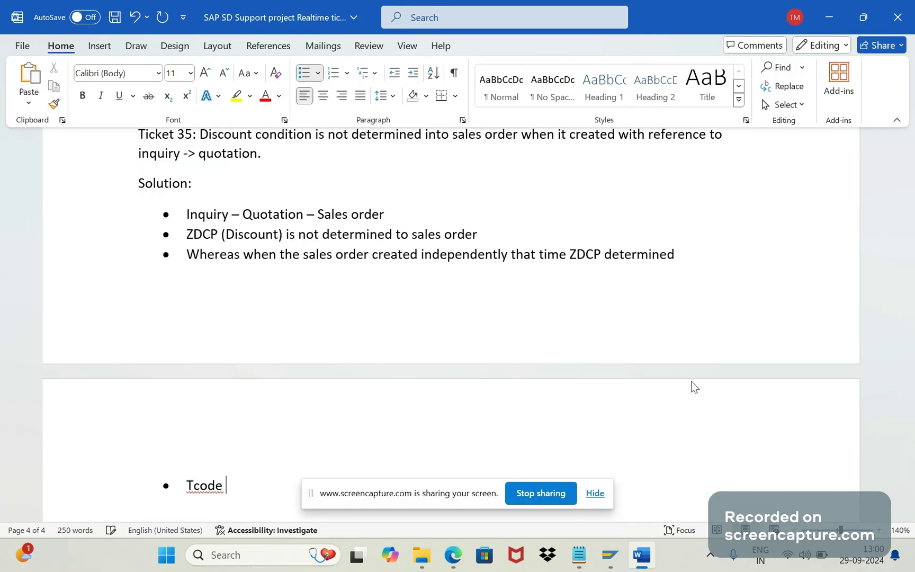
text(for sales)
- Extend the bullet to say the document-to-sales-document tcode is VTAA
click(908, 515)
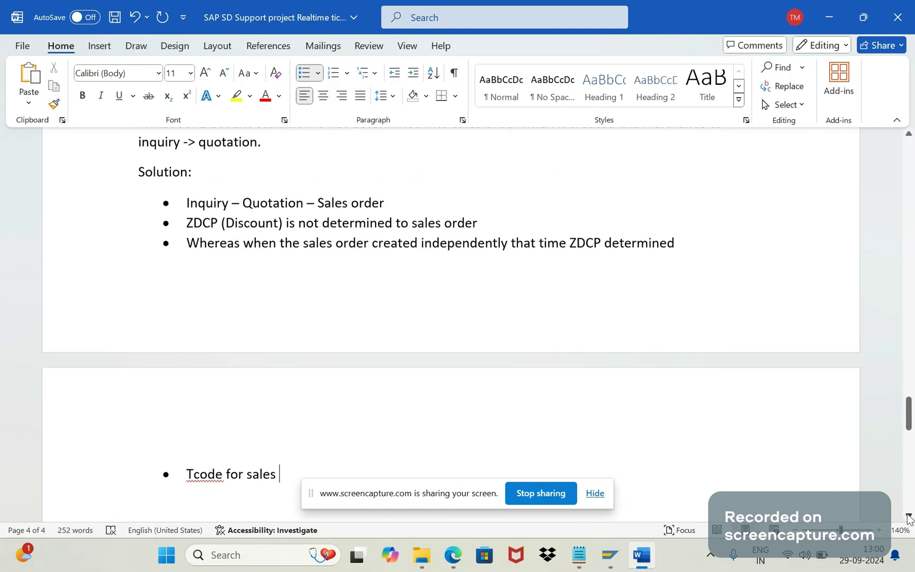
scroll(296, 342, down, 2)
text(doc)
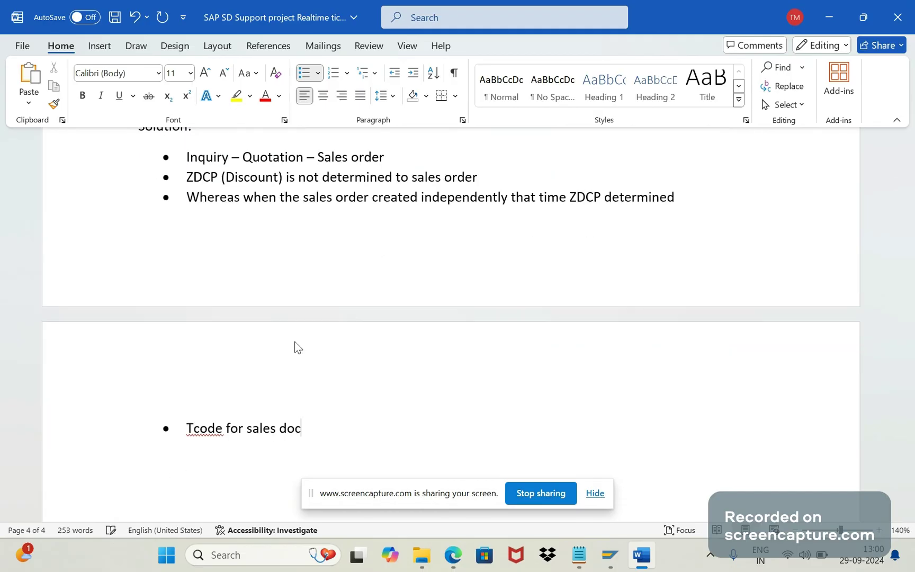
text(ument to sale)
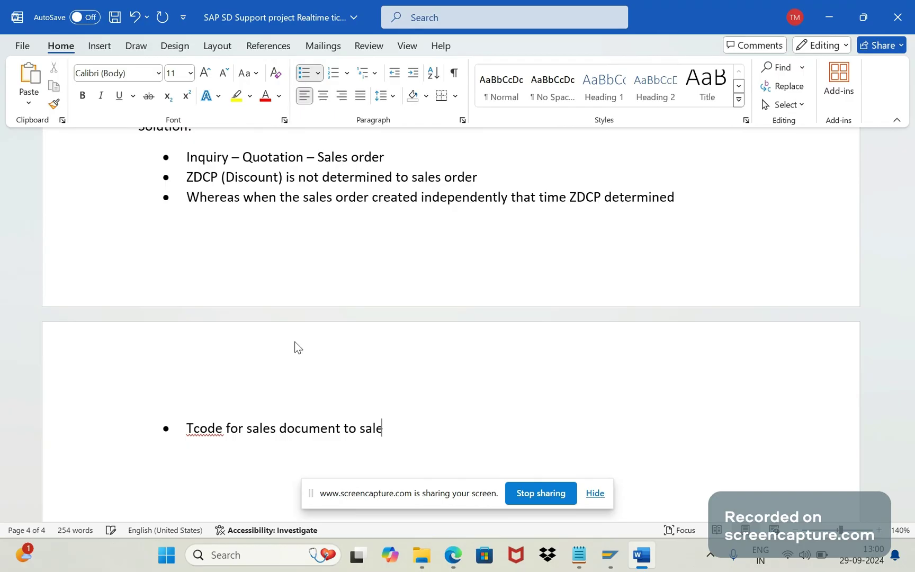
text(s doccuemnt )
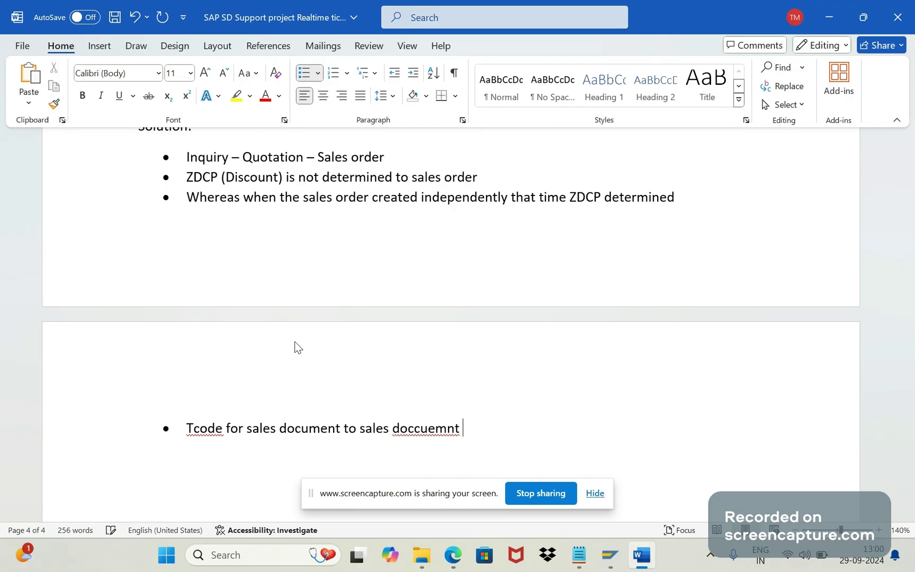
key(BackSpace)
key(BackSpace)
key(BackSpace)
key(BackSpace)
key(BackSpace)
key(BackSpace)
key(BackSpace)
text(u)
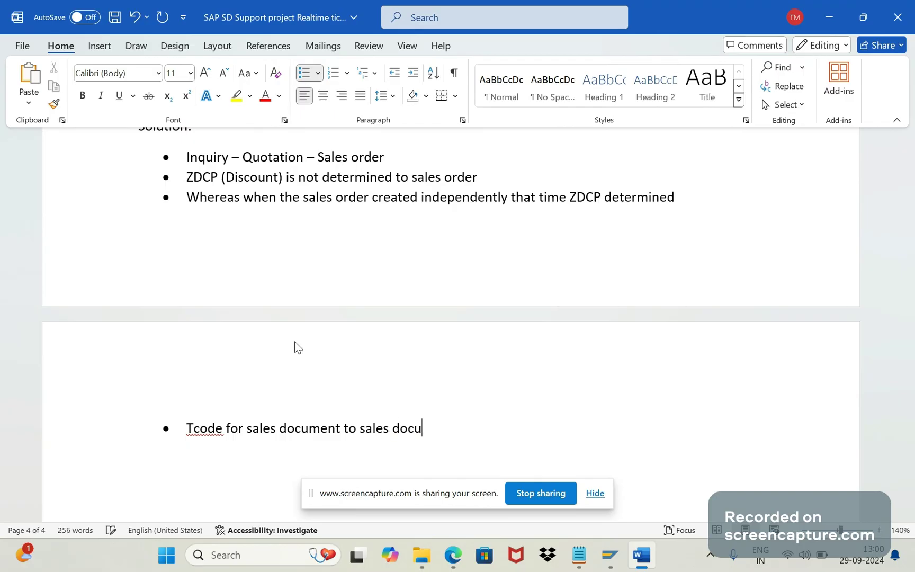
text(ment is vt)
key(Caps_Lock)
text(V)
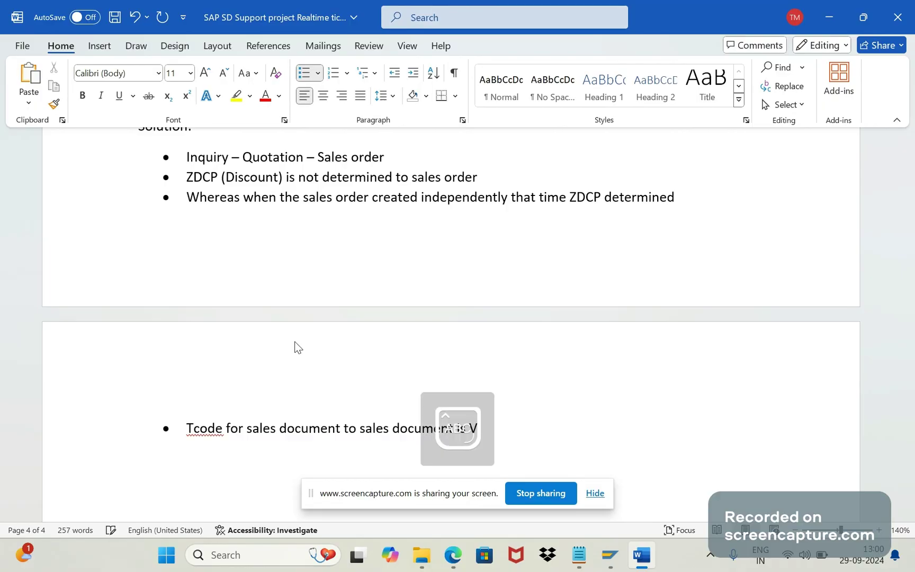
text(TAA)
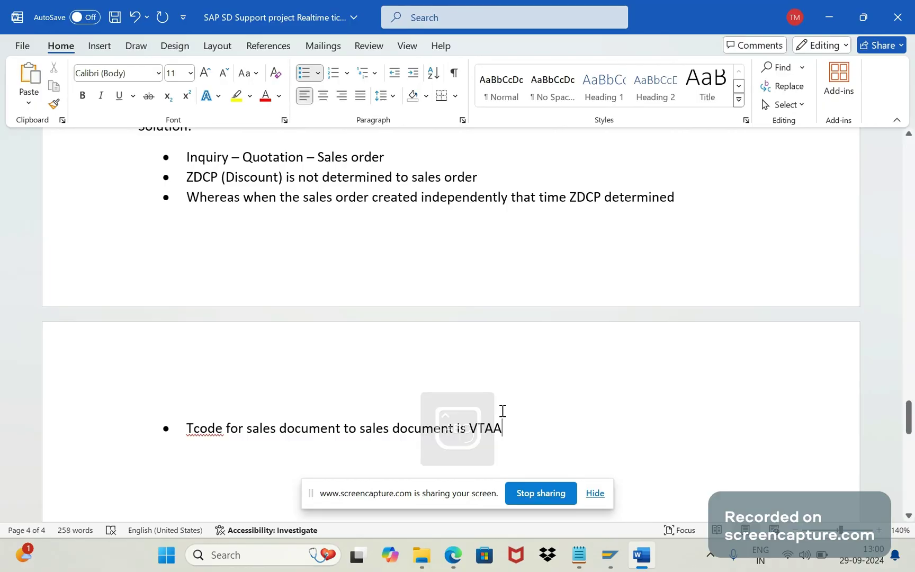
text(. In )
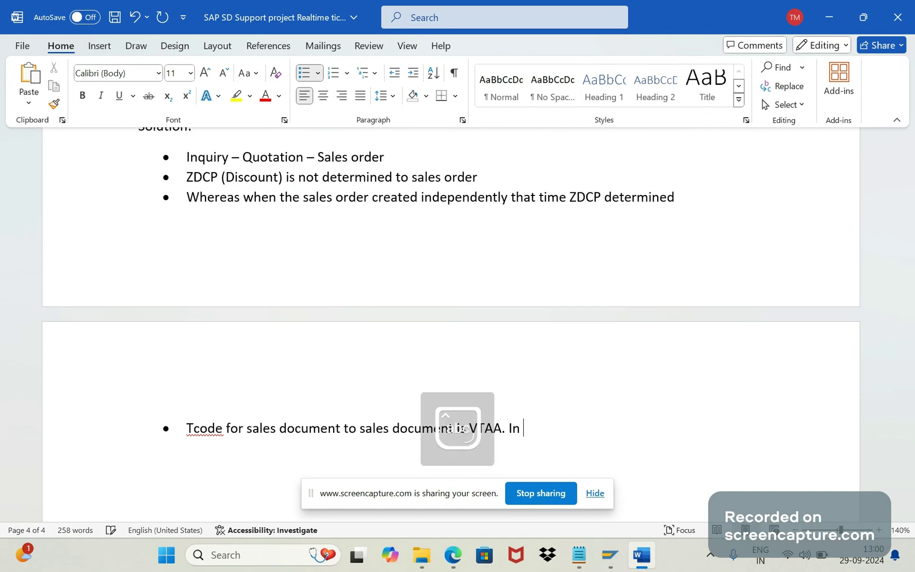
text(this tc)
text(ode )
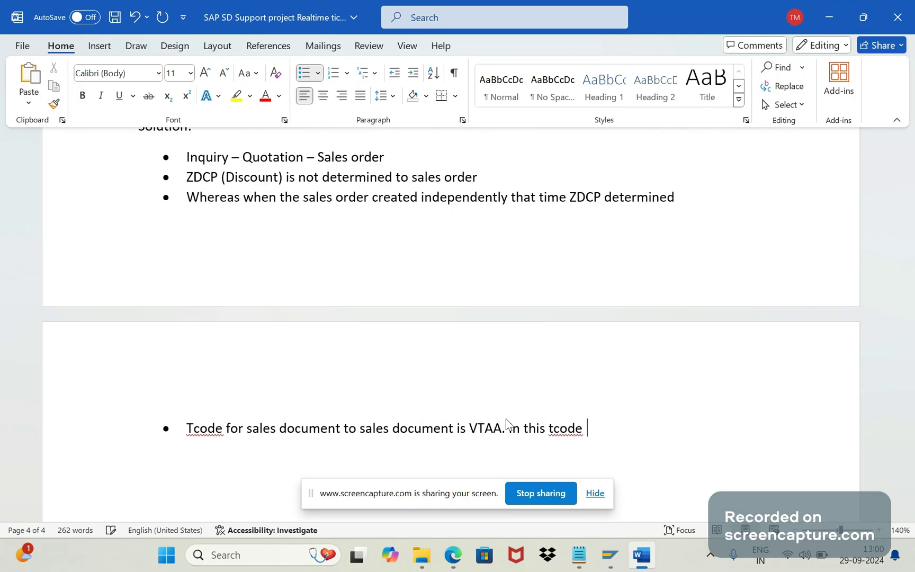
text(at item categ)
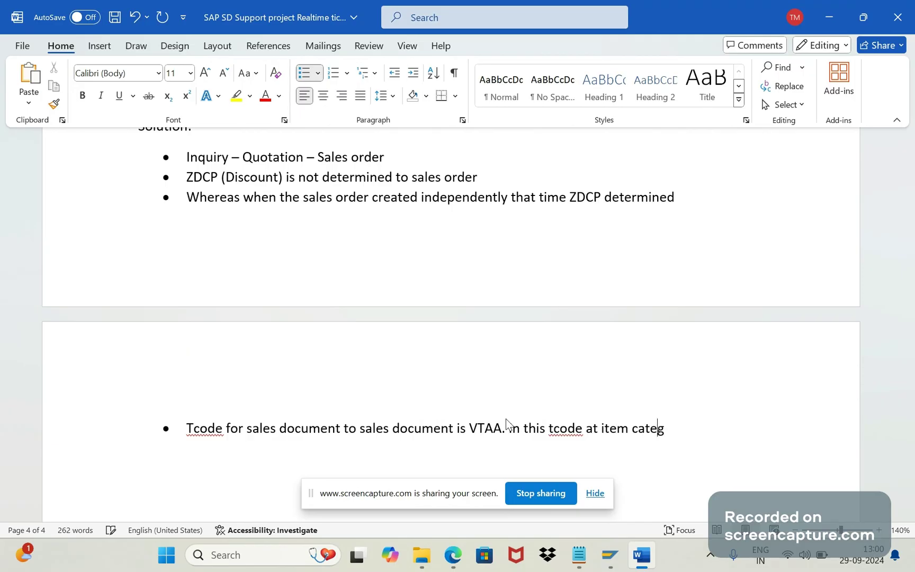
- Finish the bullet: at item category level there is a config called "Pricing type"
text(ory level there is a)
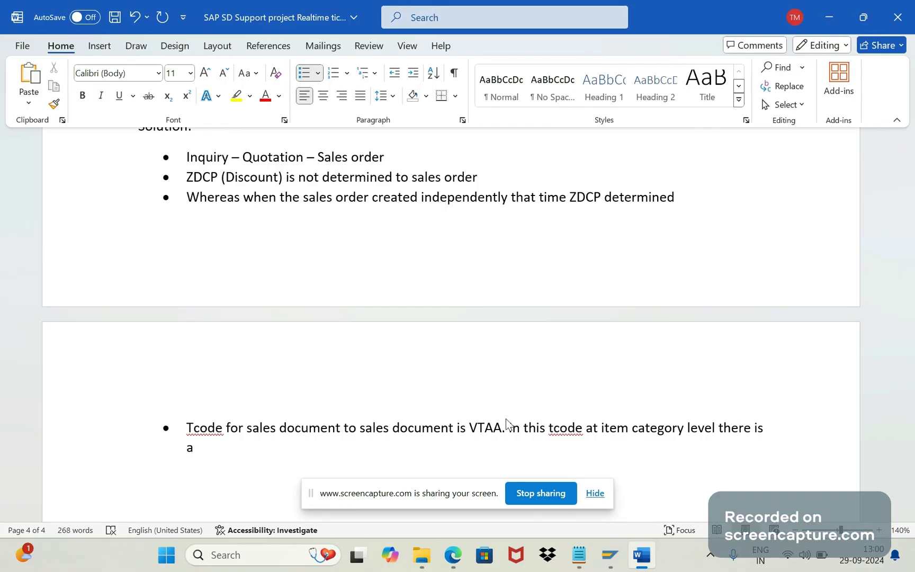
text( one config c)
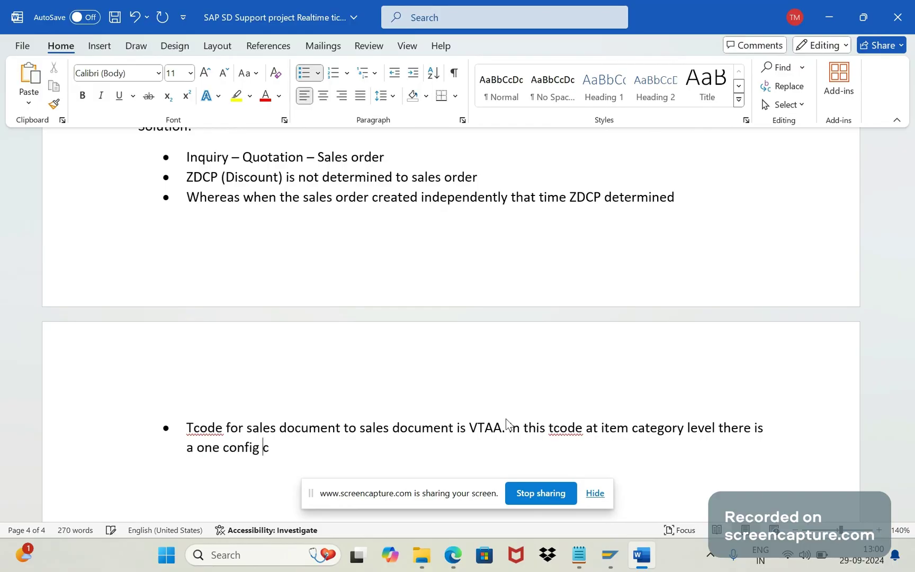
text(alle)
key(BackSpace)
text(d  ")
text(Pricig)
text(in)
key(Right)
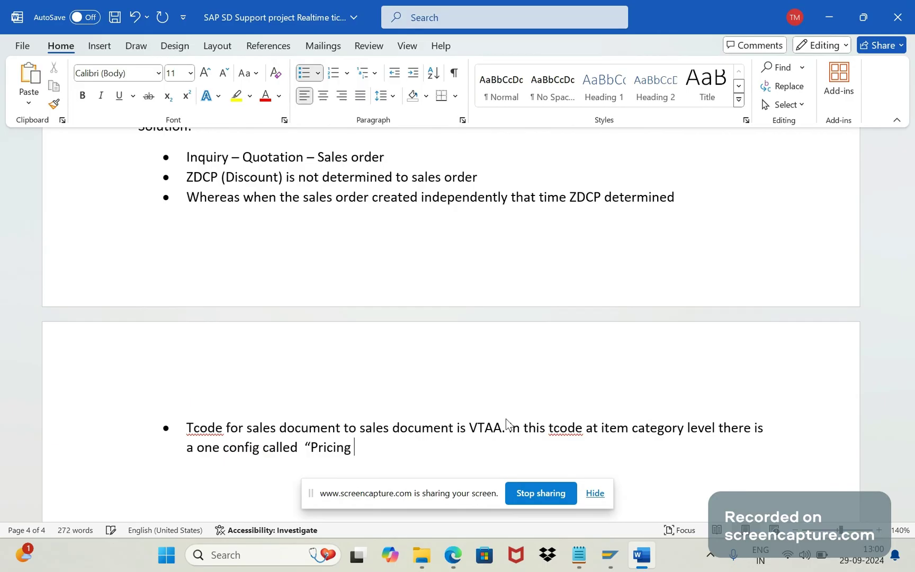
text(type”)
click(610, 554)
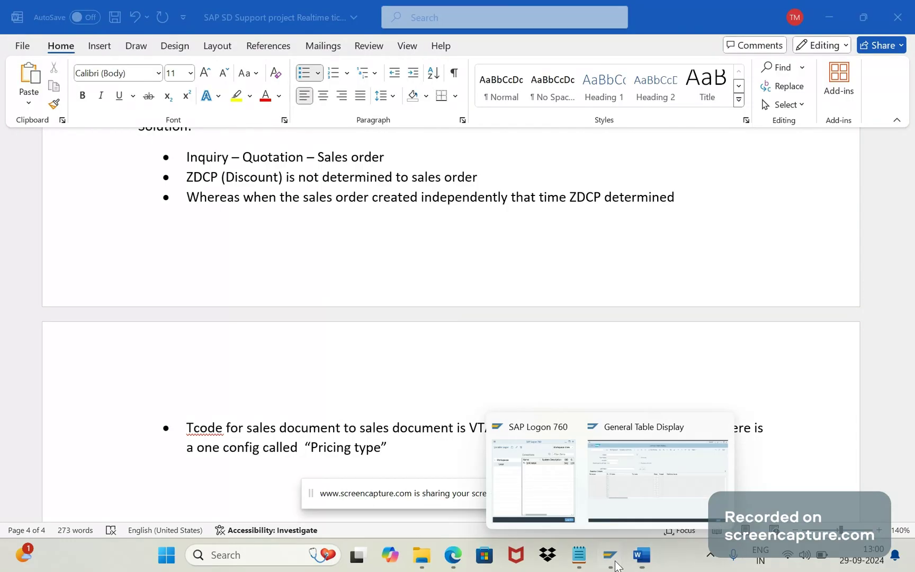
- Switch to SAP and leave the current transaction with /n
click(635, 491)
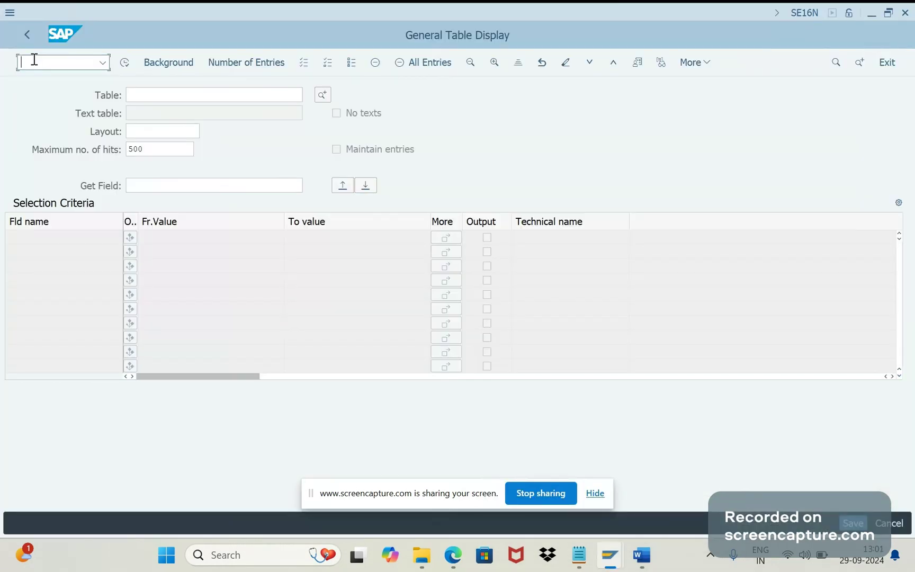
text(/n)
key(Return)
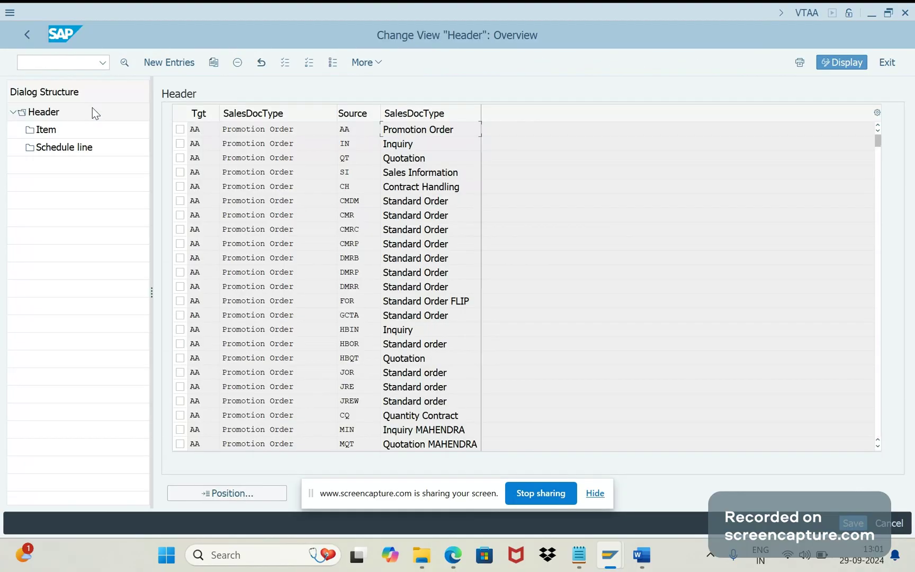
- Position the VTAA list at target type OR from source QT and select that row
click(240, 491)
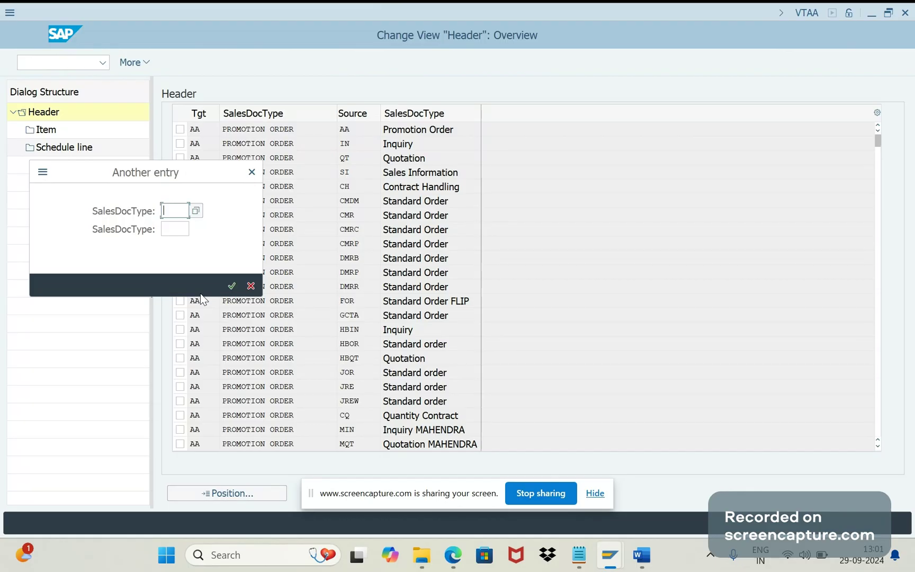
key(Caps_Lock)
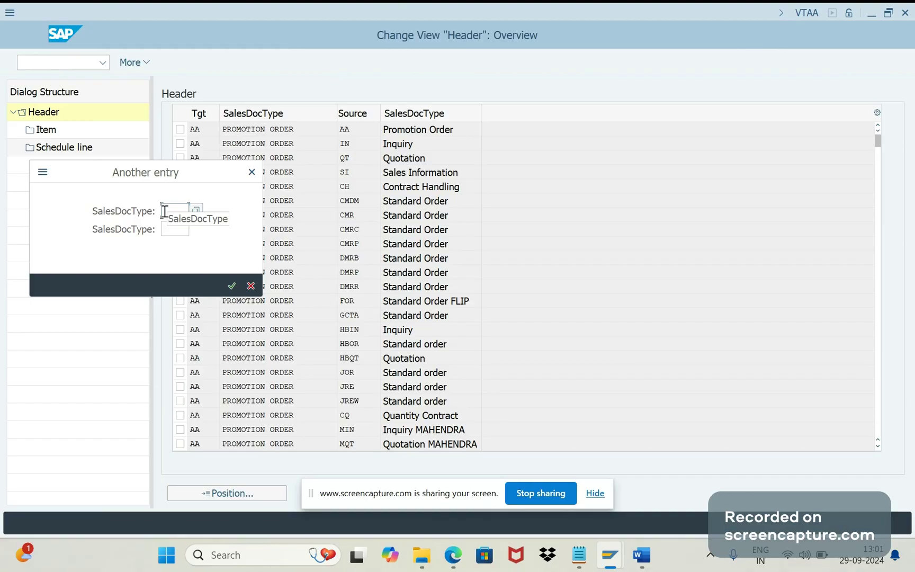
text(OR)
click(146, 259)
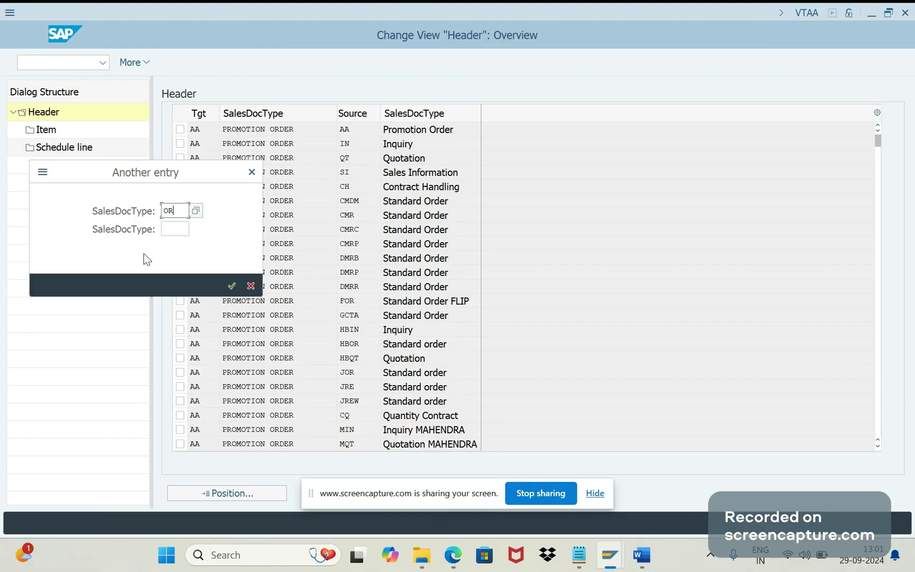
click(169, 228)
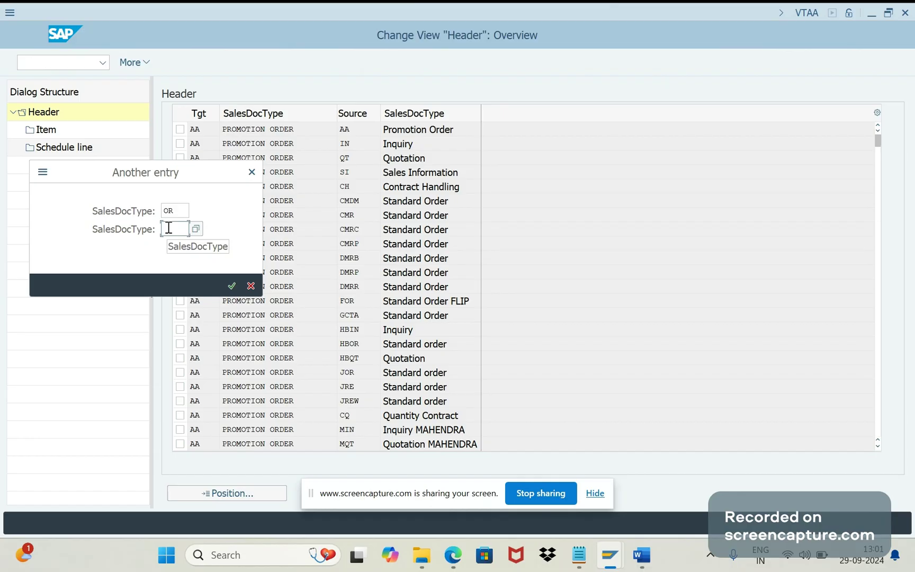
text(QT)
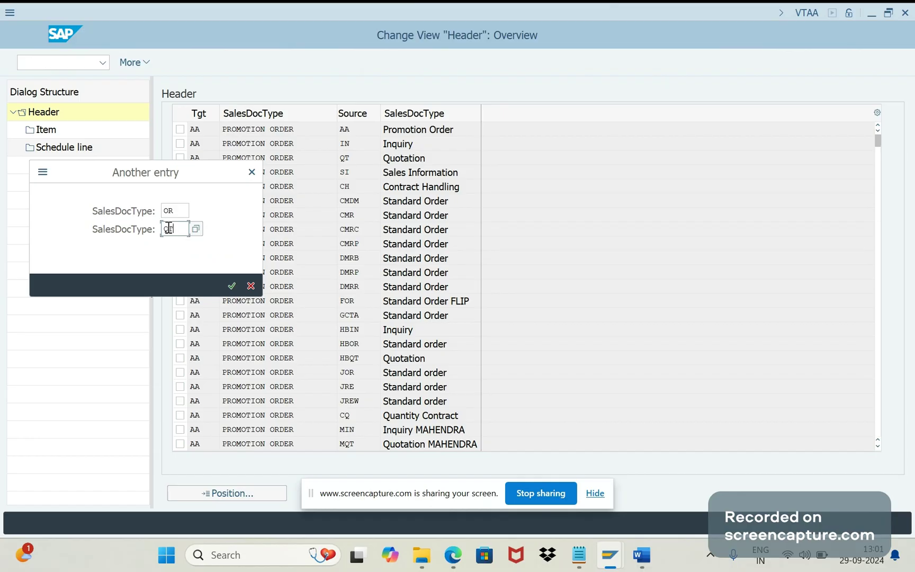
click(232, 288)
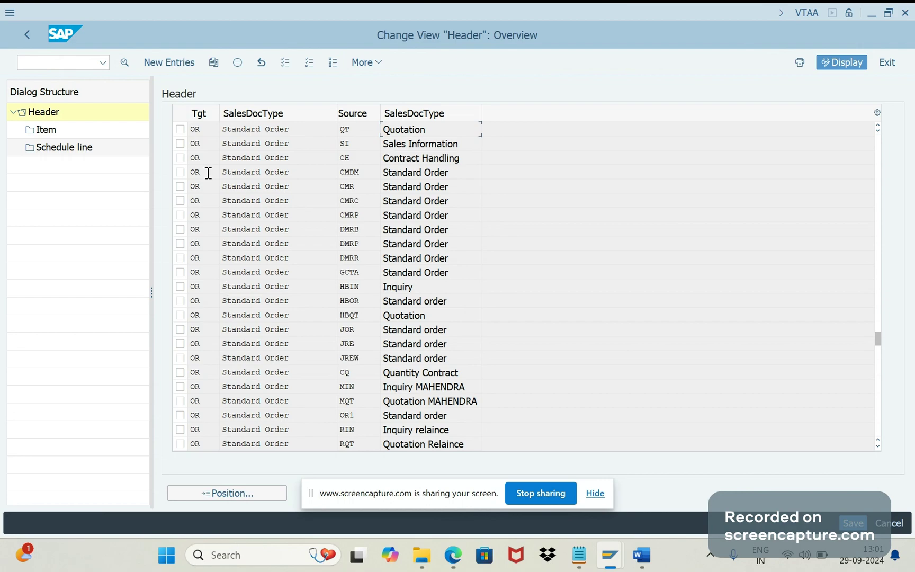
click(180, 129)
- Open the AGN item copy details for QT to OR and list pricing types with F4
click(46, 132)
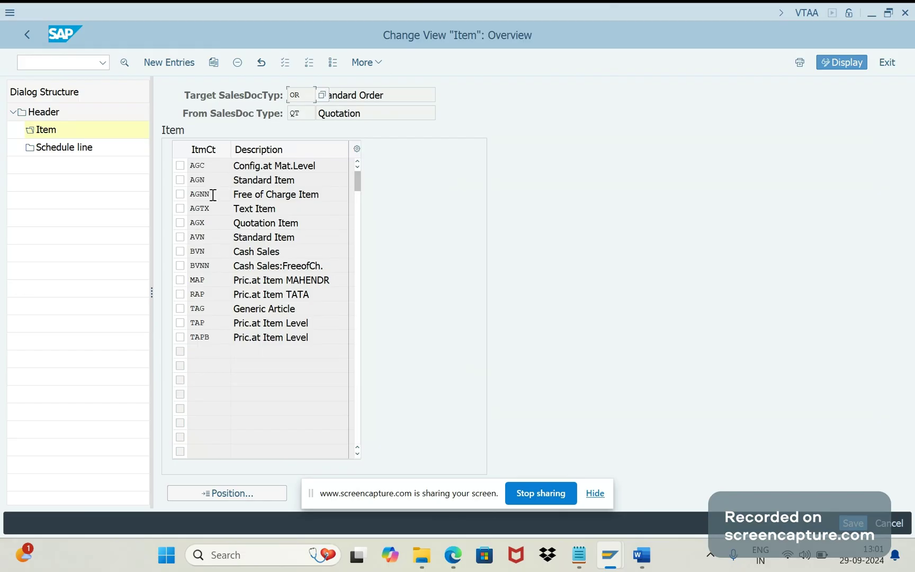
double_click(204, 183)
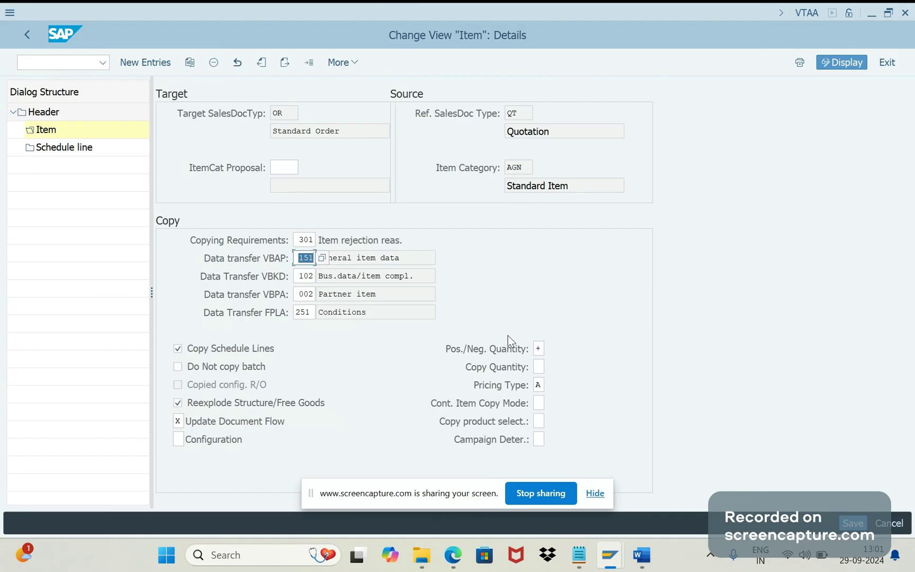
click(536, 385)
key(Return)
key(F4)
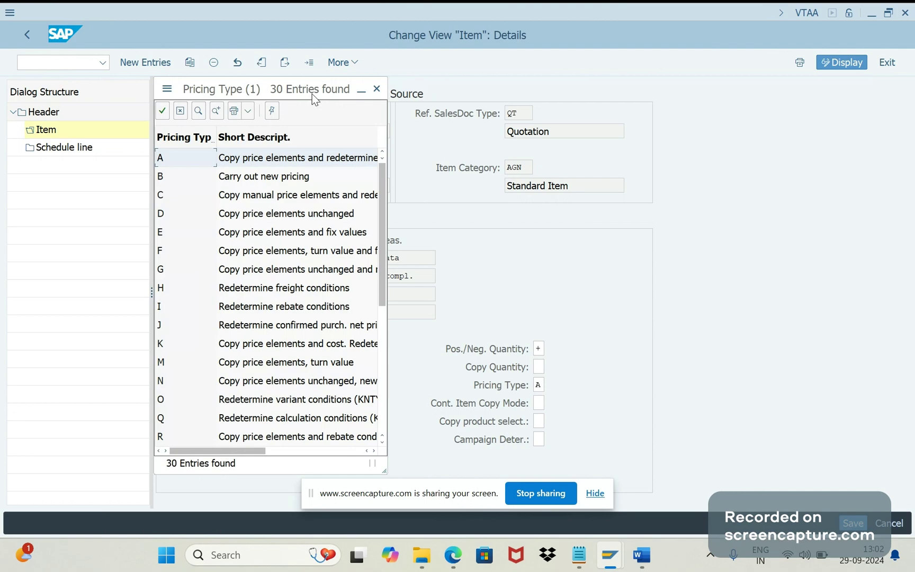
mouse_move(312, 93)
mouse_down()
mouse_move(625, 142)
mouse_move(753, 85)
mouse_up()
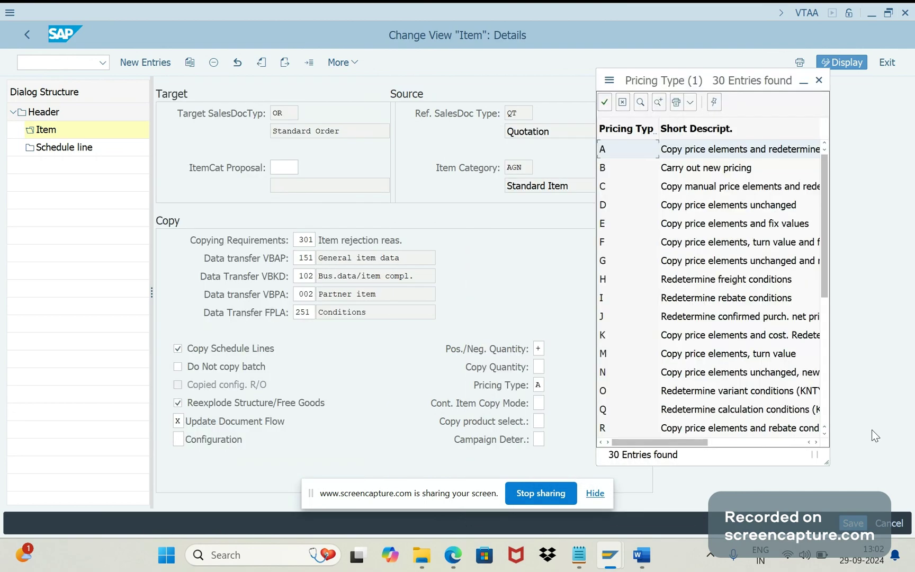
- Widen the pricing-type list to full descriptions and highlight B, Carry out new pricing
drag(825, 465, 907, 461)
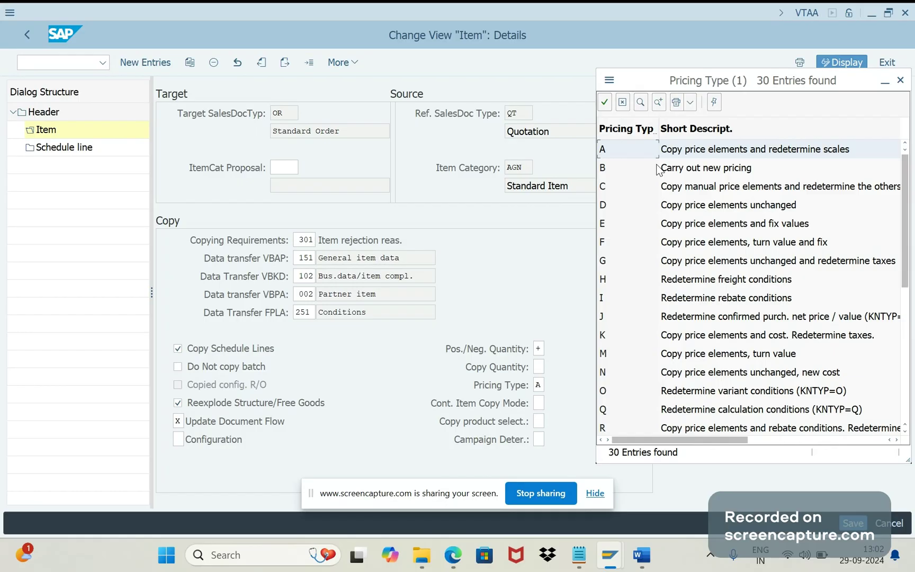
click(660, 172)
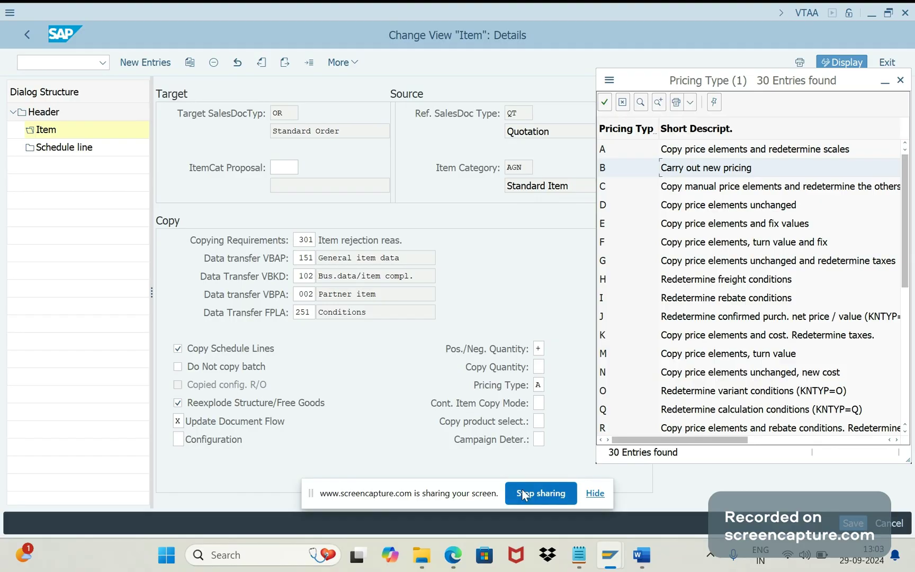
click(277, 555)
text(SNI)
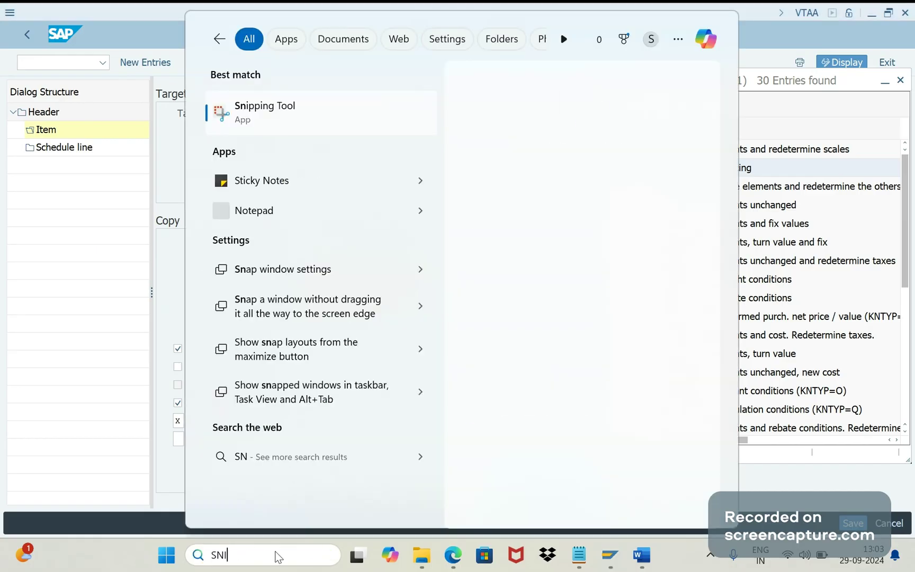
text(PPING)
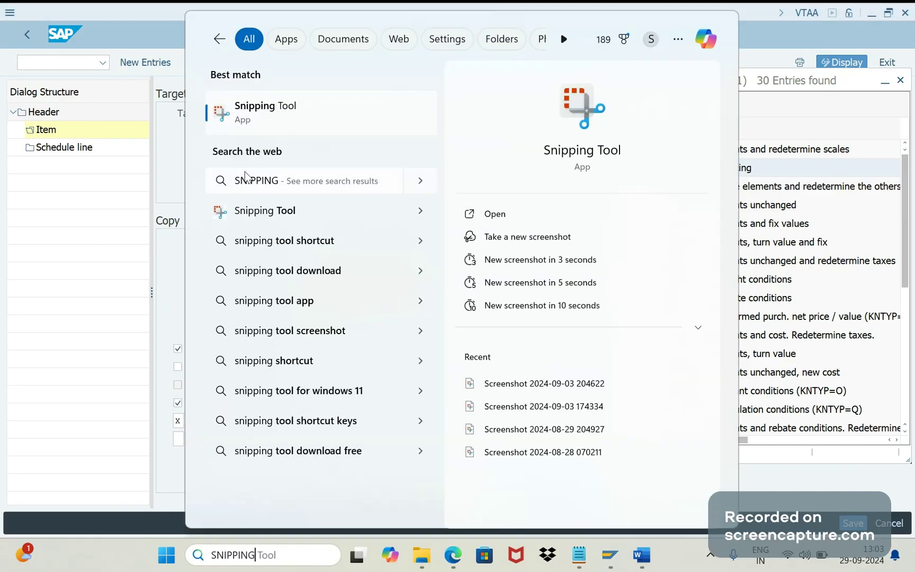
- Snip the SAP item copy details and pricing-type list across the full screen width
click(253, 118)
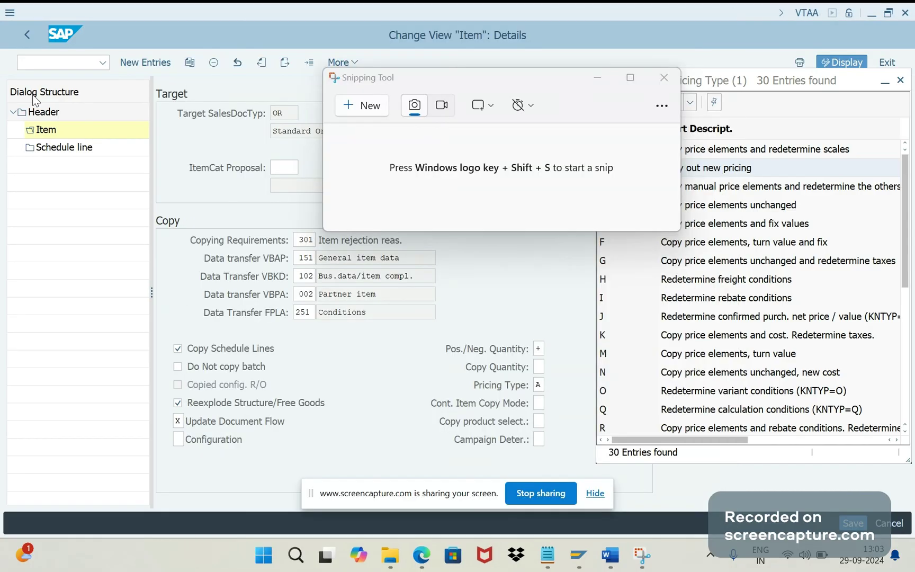
drag(504, 71, 593, 175)
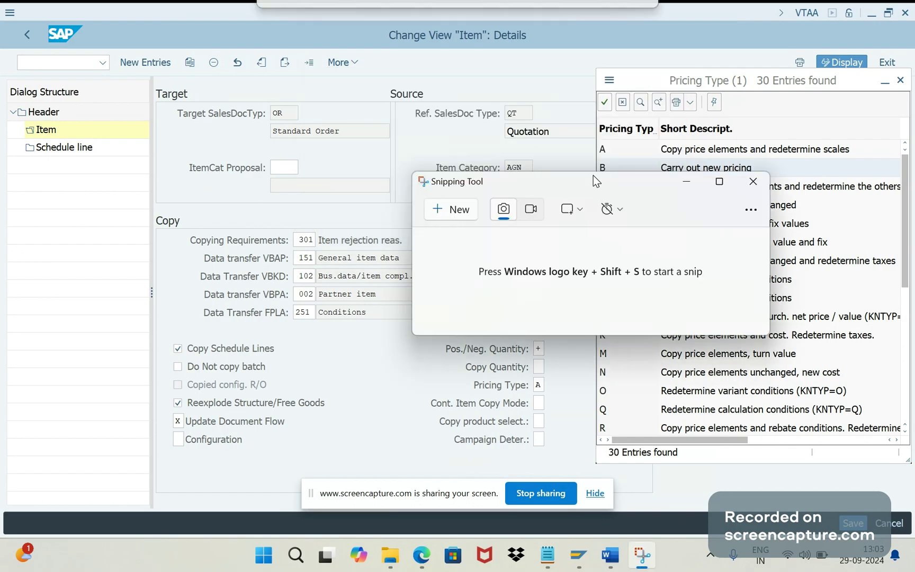
click(449, 208)
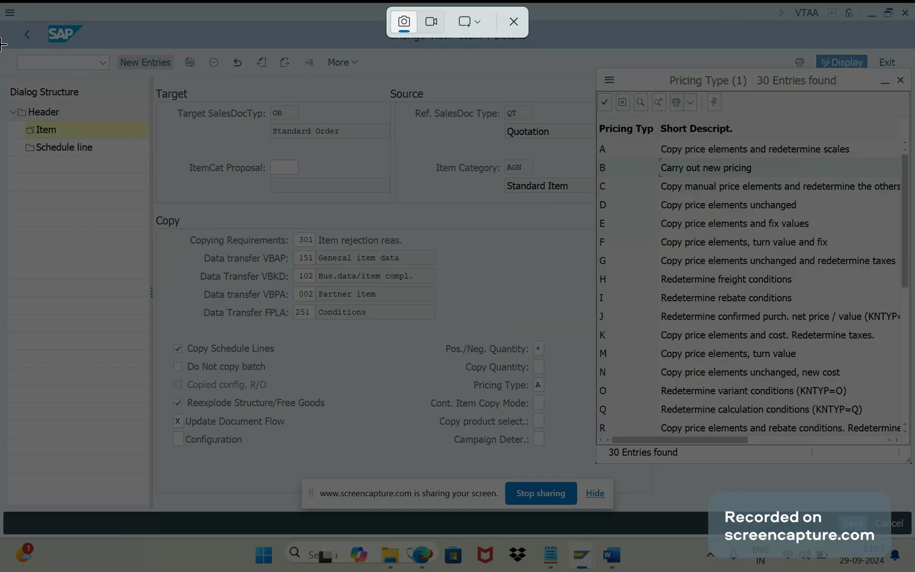
mouse_move(2, 43)
mouse_down()
mouse_move(913, 442)
mouse_move(913, 476)
mouse_up()
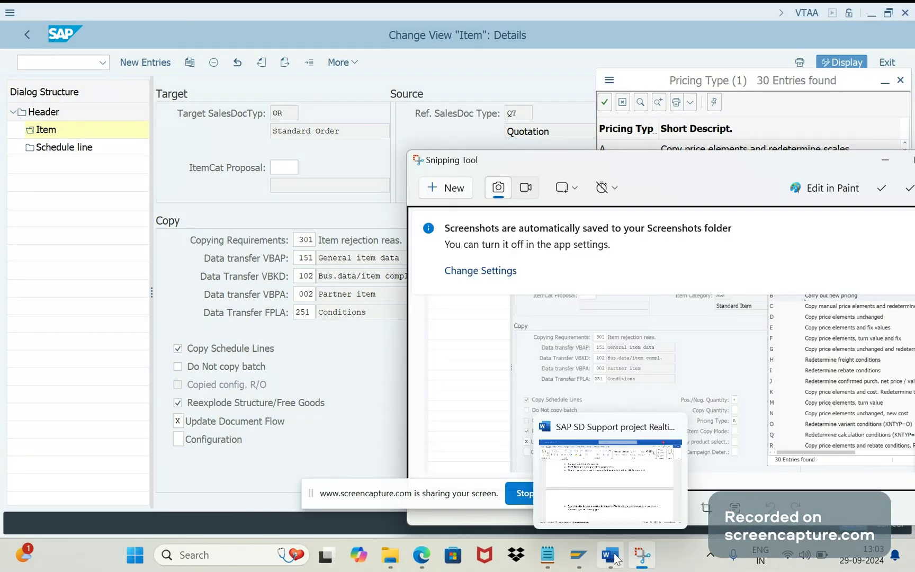
click(615, 555)
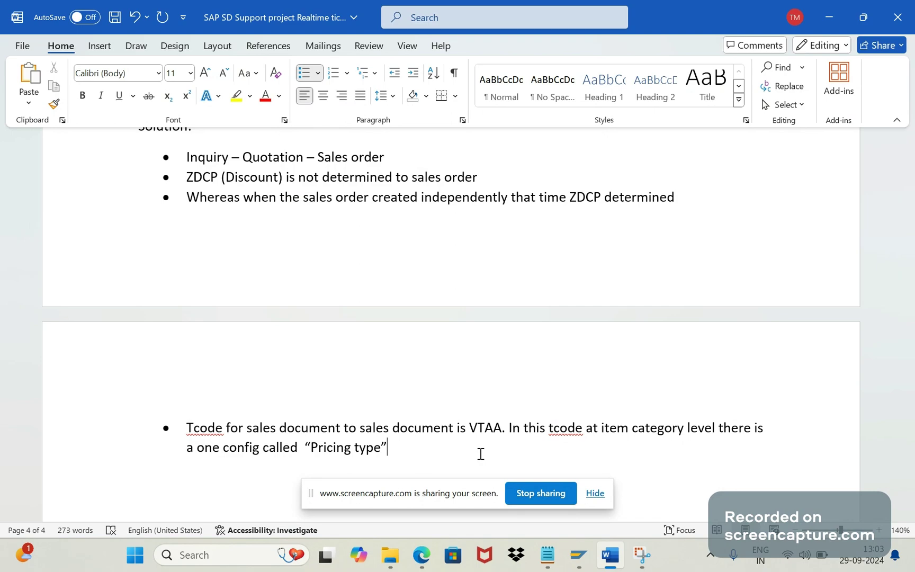
- Paste the SAP screenshot on an unbulleted line below the Pricing type bullet and save
key(shift+Return)
key(Return)
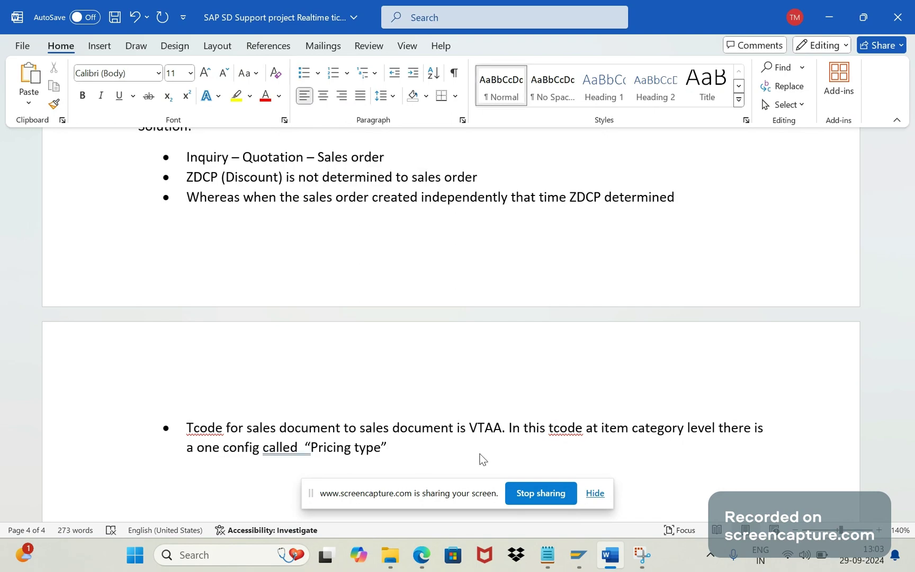
key(ctrl+v)
scroll(479, 455, down, 2)
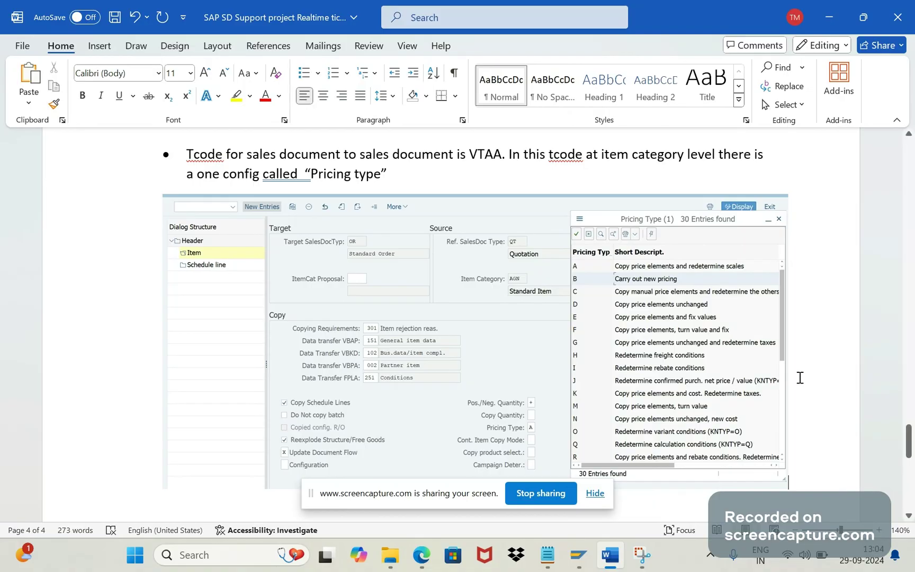
scroll(838, 399, up, 5)
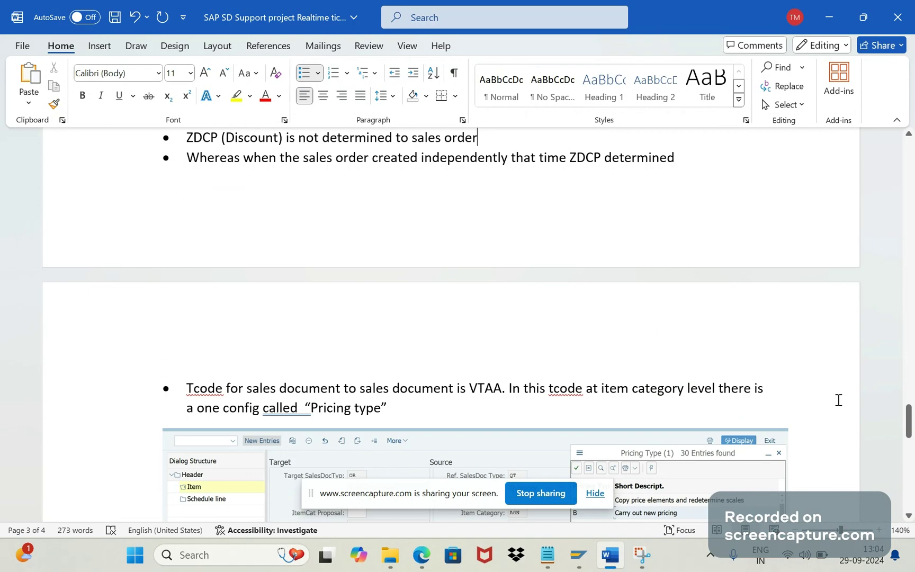
key(ctrl+s)
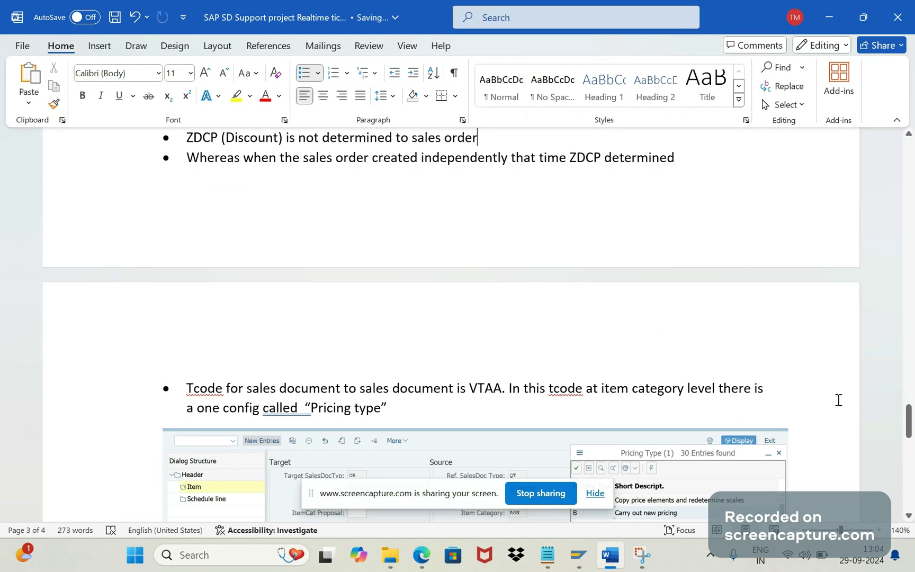